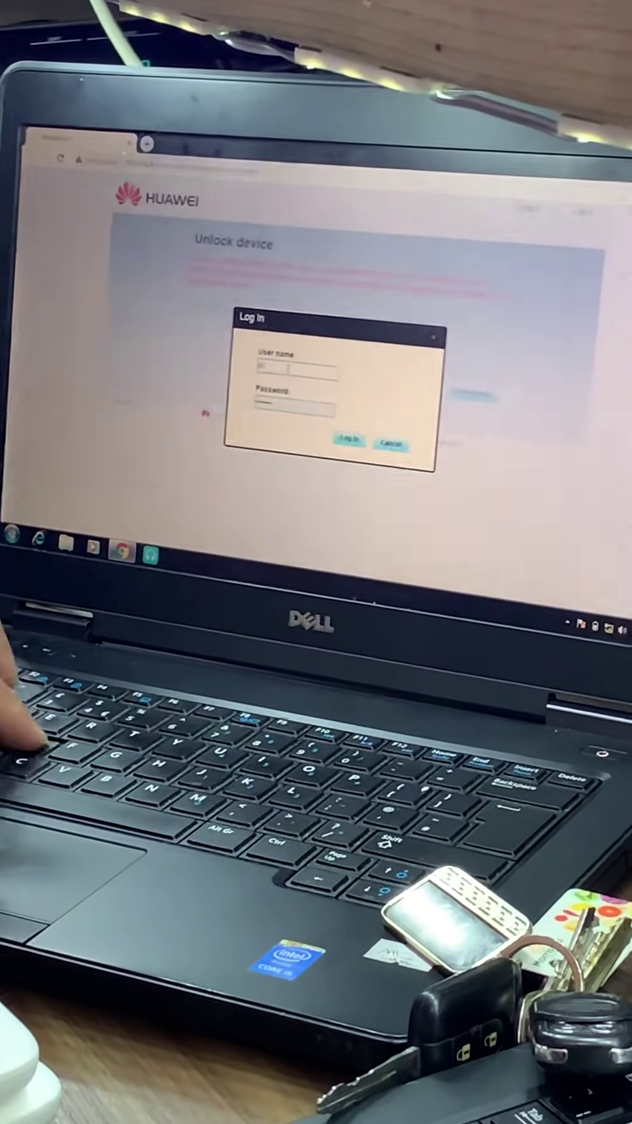
pyautogui.write('admin')
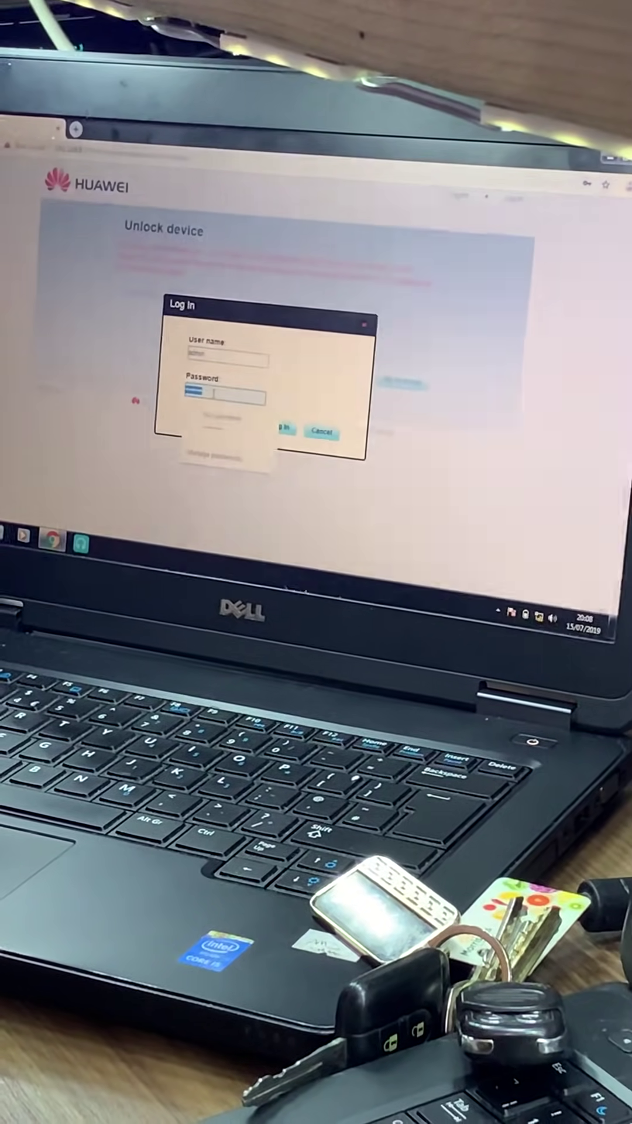
pyautogui.write('a')
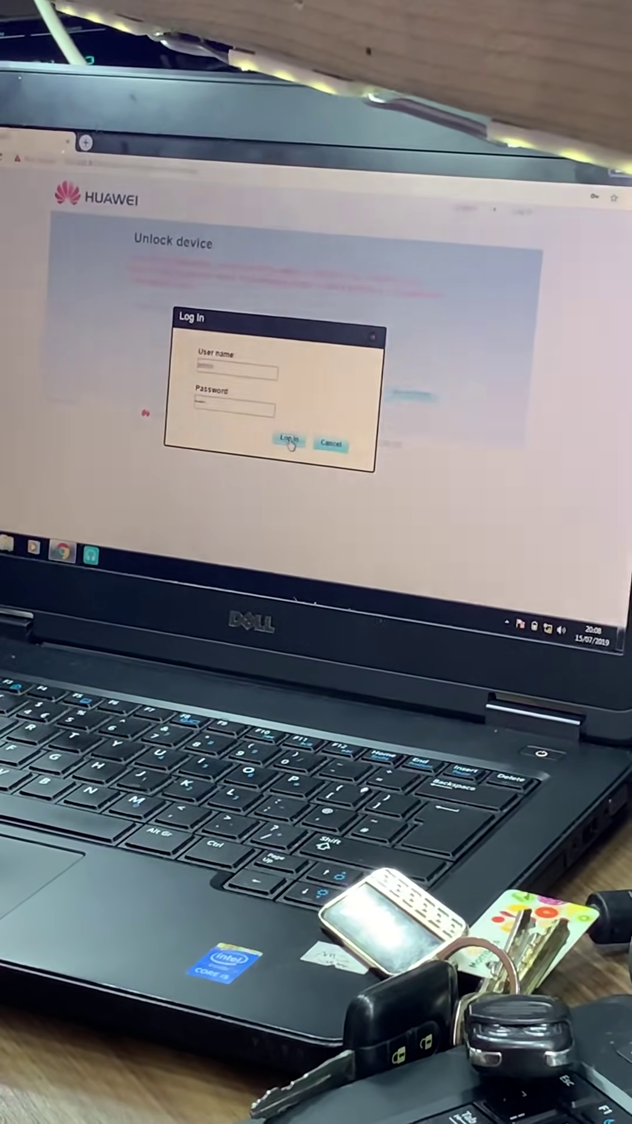
# Submit the entered user name and password to log in to the E5330 web interface.
pyautogui.click(290, 442)
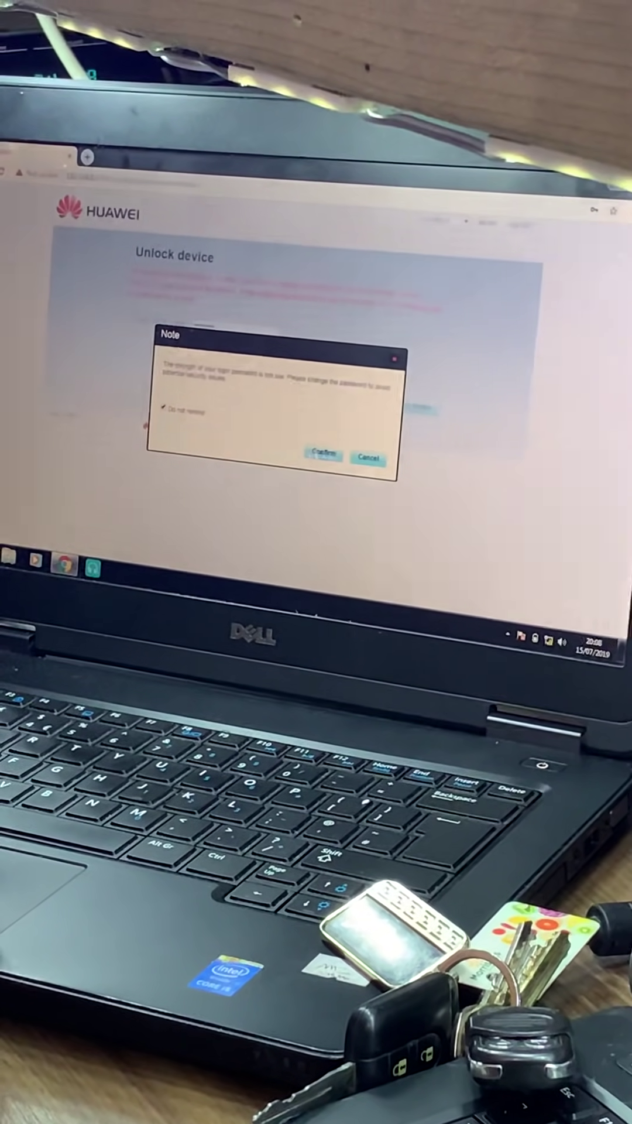
# Confirm the weak-password note and dismiss the autofill suggestions under the SIMLOCK code field.
pyautogui.click(323, 453)
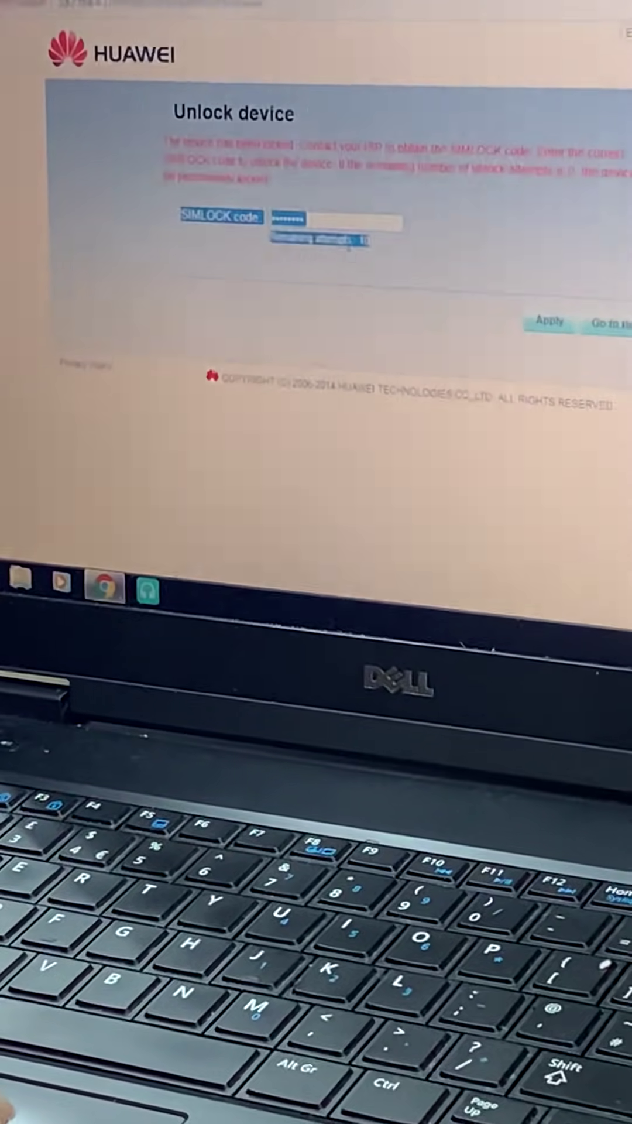
pyautogui.press('Escape')
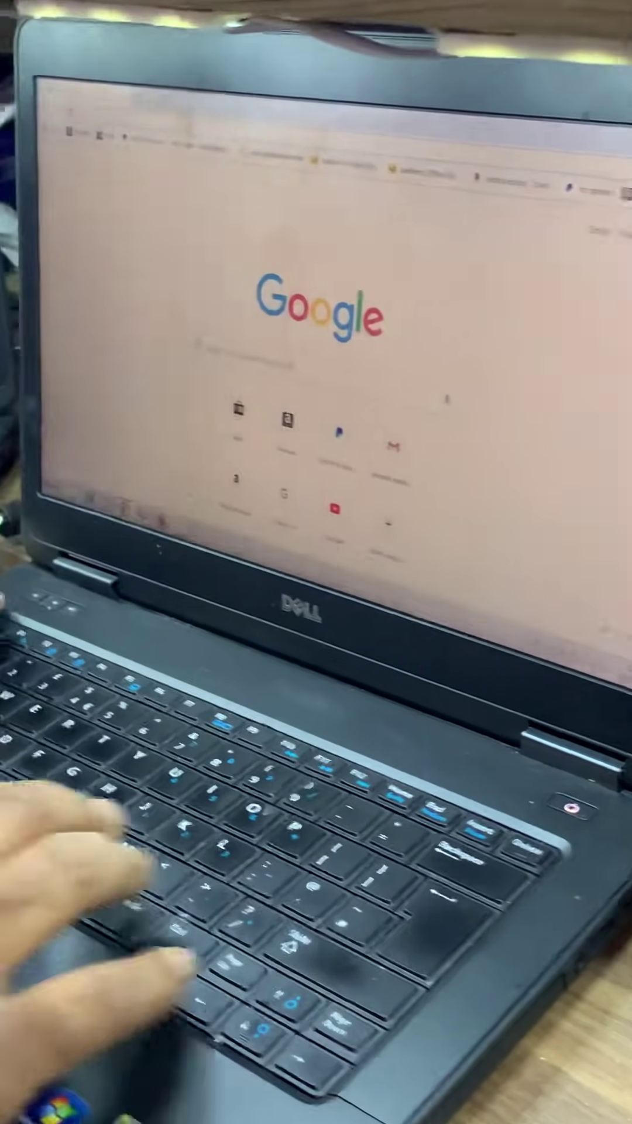
# Search Google for 'huawei unlock code calculator' using the address-bar suggestion.
pyautogui.click(176, 132)
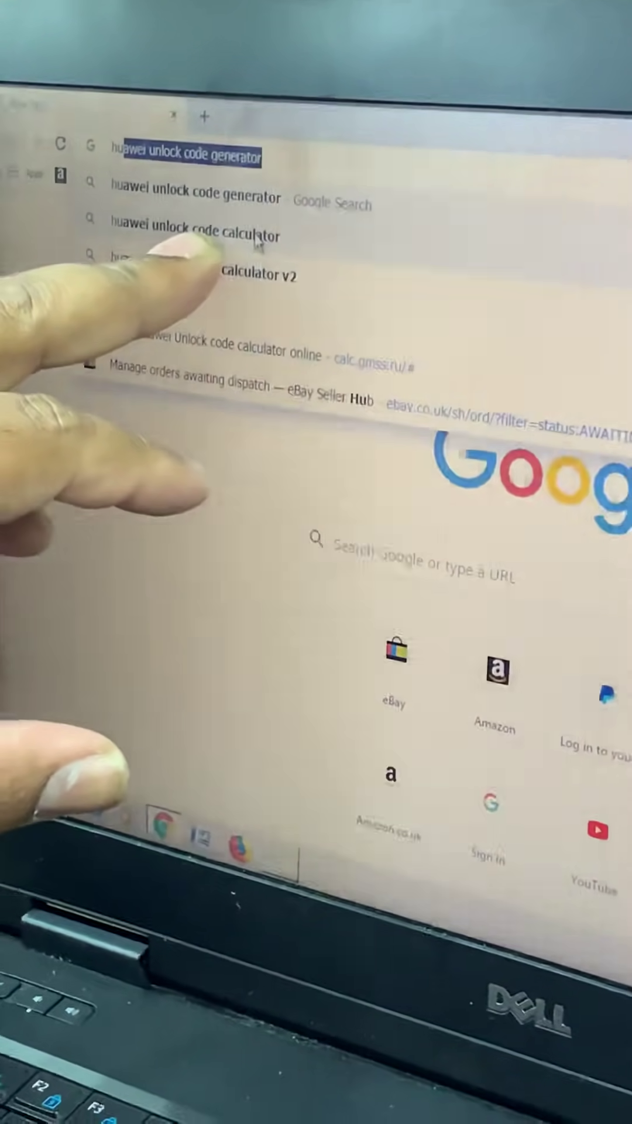
pyautogui.press('Down')
pyautogui.press('Return')
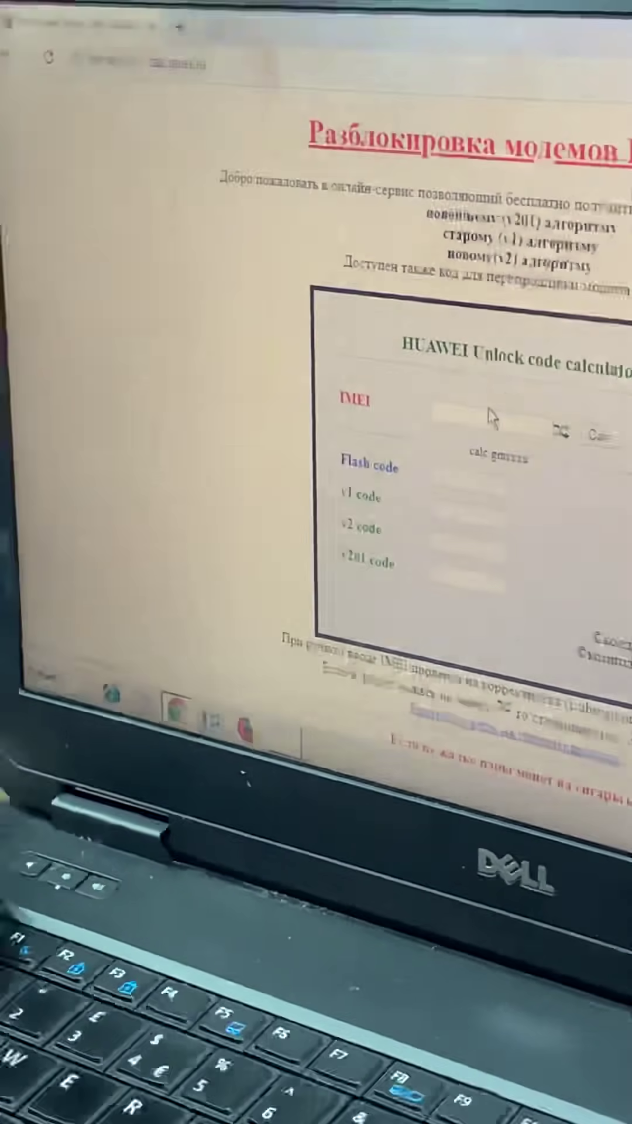
# Highlight the Russian heading and the calculator title on the calc.gmss.ru page.
pyautogui.moveTo(201, 178); pyautogui.dragTo(615, 202)
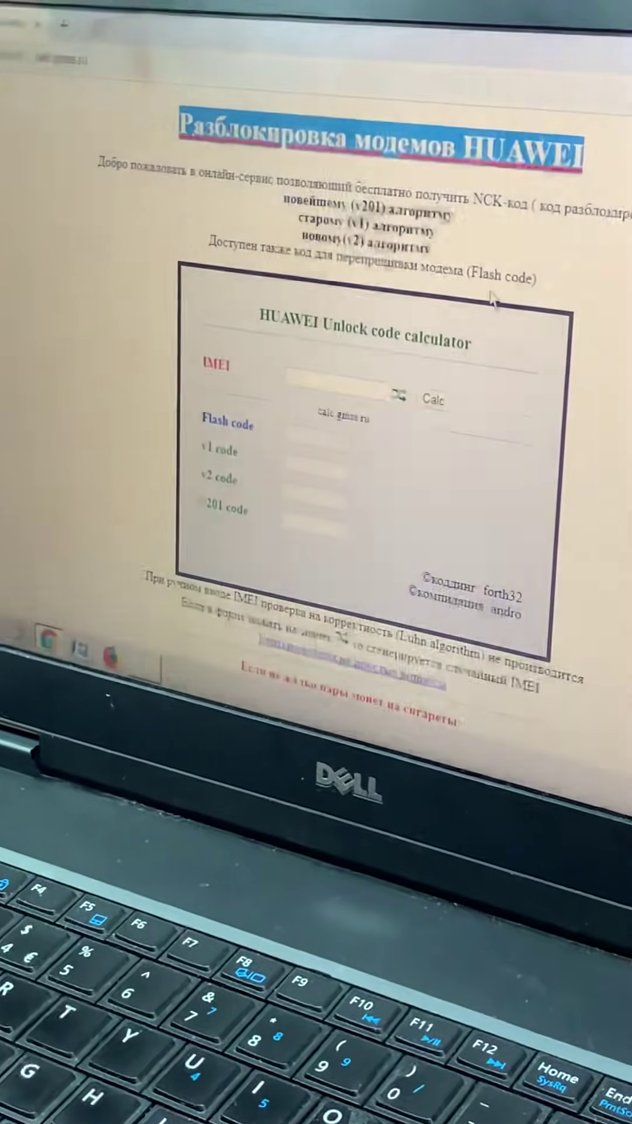
pyautogui.doubleClick(466, 343)
pyautogui.moveTo(472, 240); pyautogui.dragTo(253, 214)
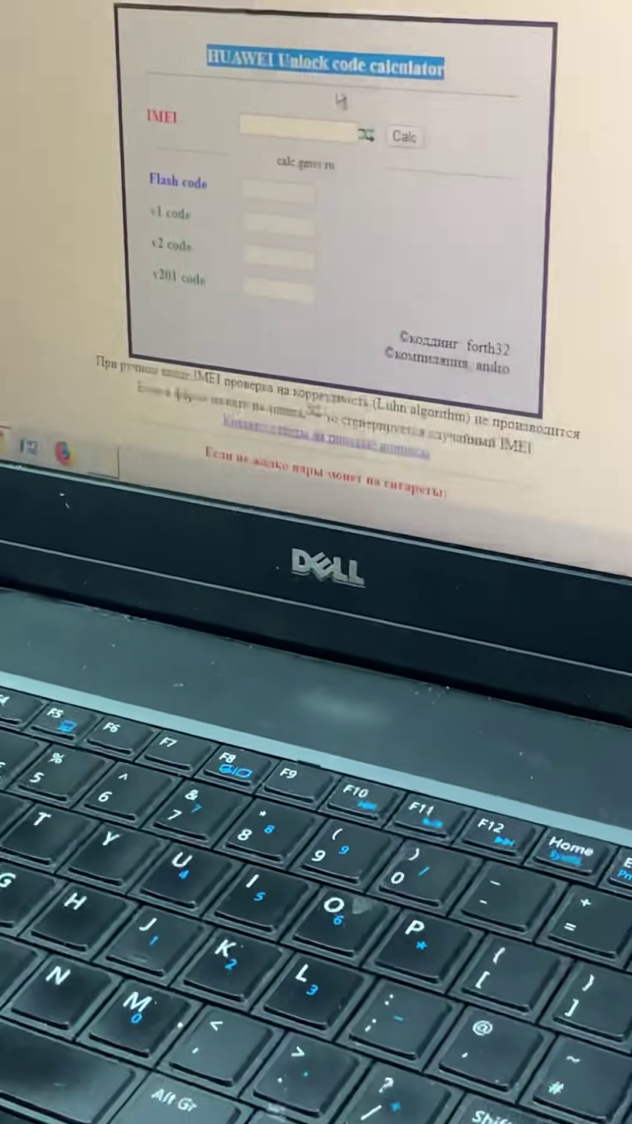
# Select the IMEI number on the desktop sticky note and bring up its copy menu.
pyautogui.hotkey('alt', 'Tab')
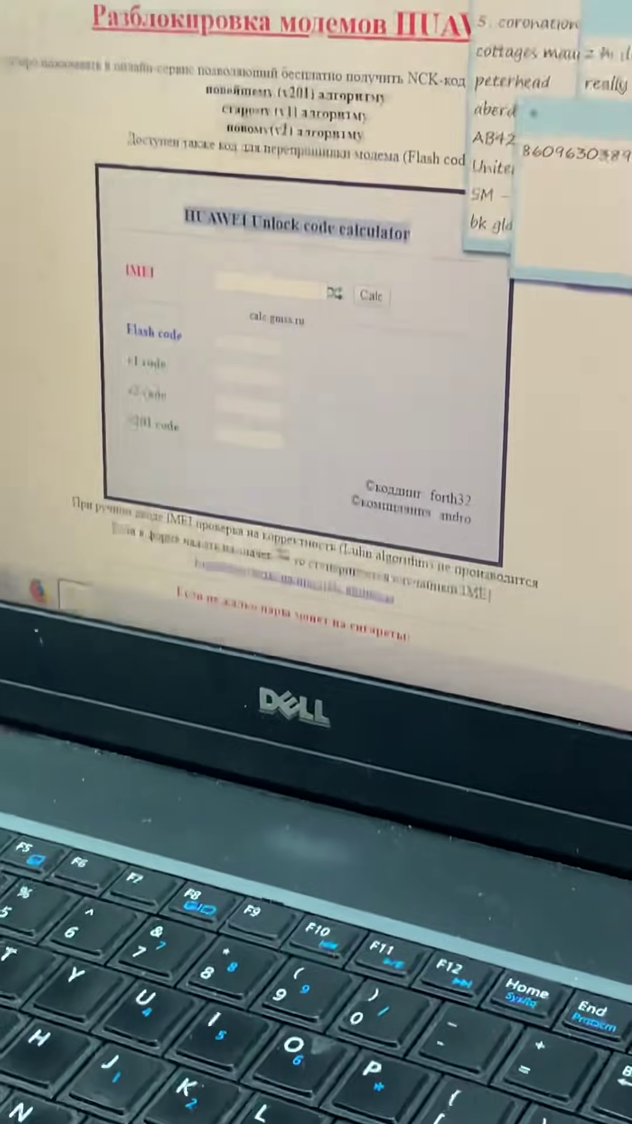
pyautogui.doubleClick(565, 107)
pyautogui.rightClick(565, 110)
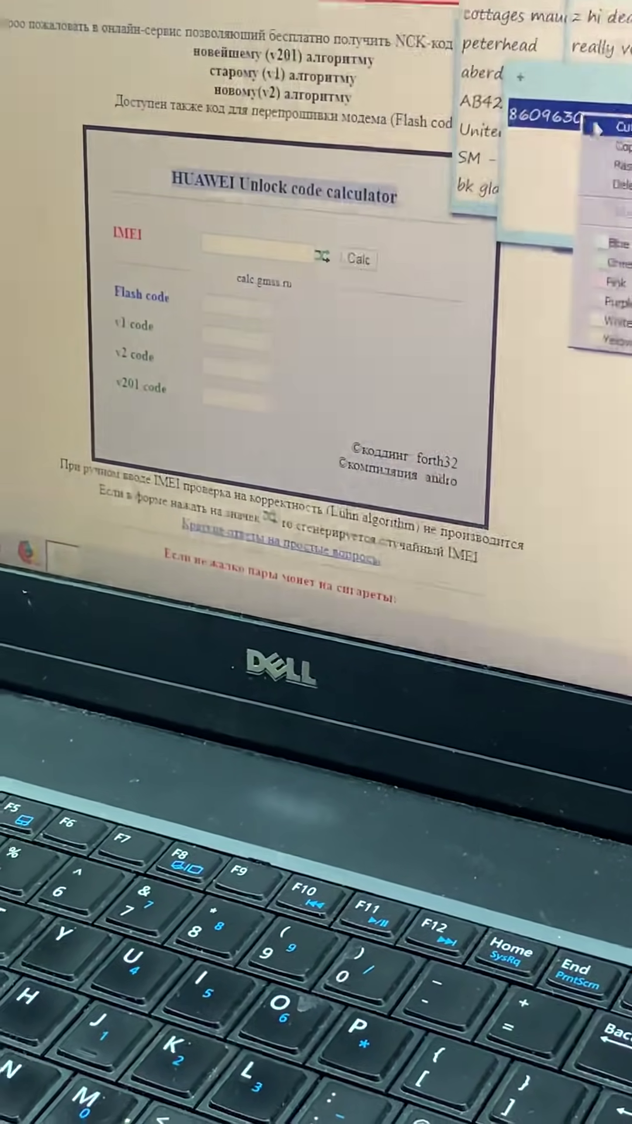